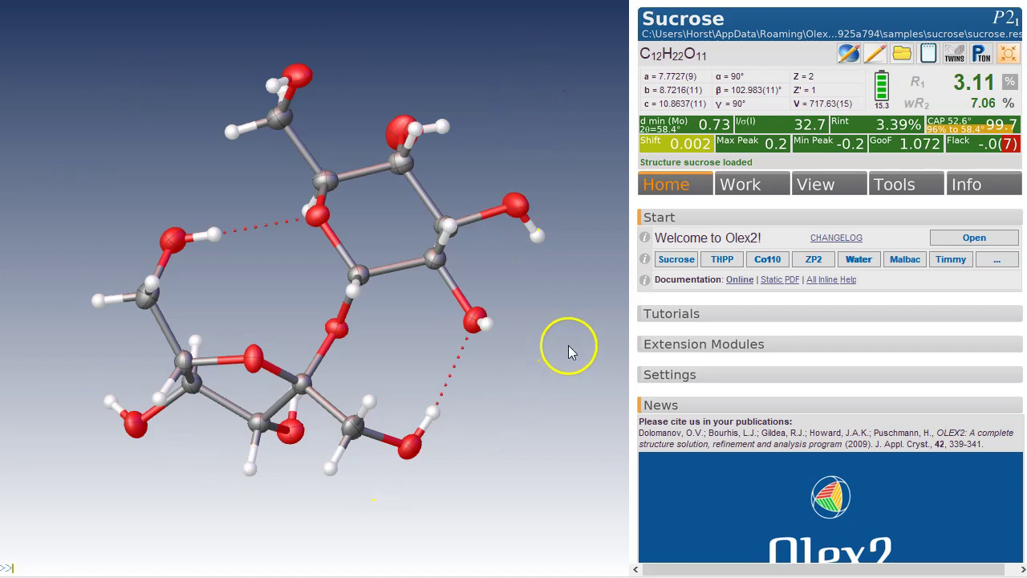
Show the Tools tab with the HARt section's epoxide and alanine sample buttons
left_click(907, 186)
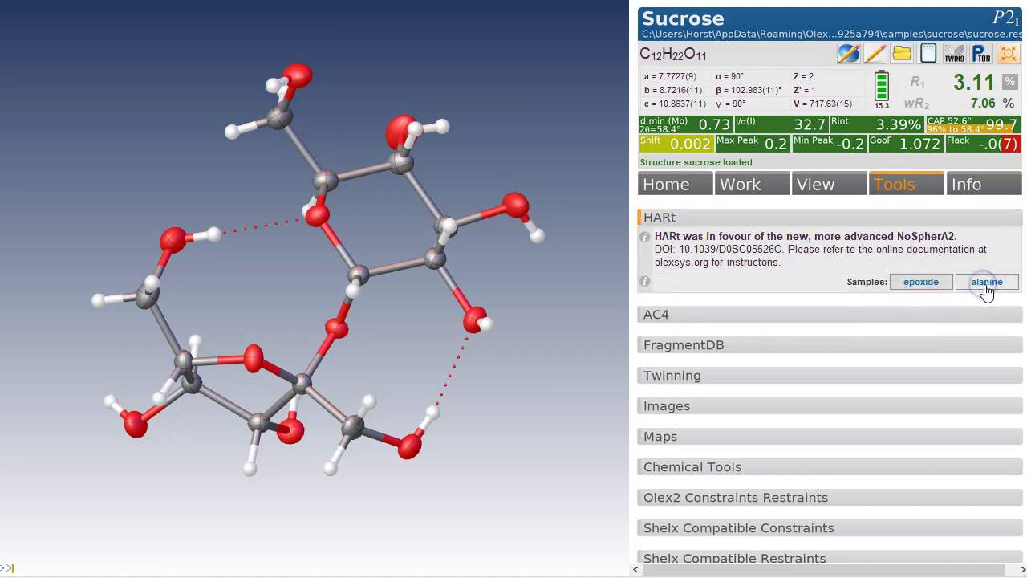
Load the alanine HARt sample, rotate it, and show its olex2.refine settings on the Work tab
left_click(987, 282)
left_click_drag(394, 394, 437, 215)
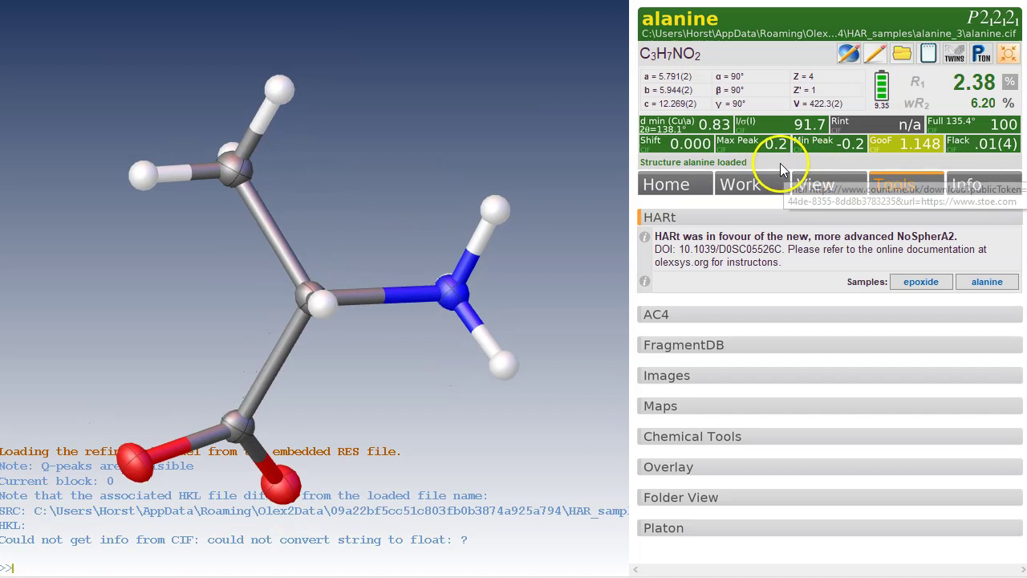
left_click(739, 186)
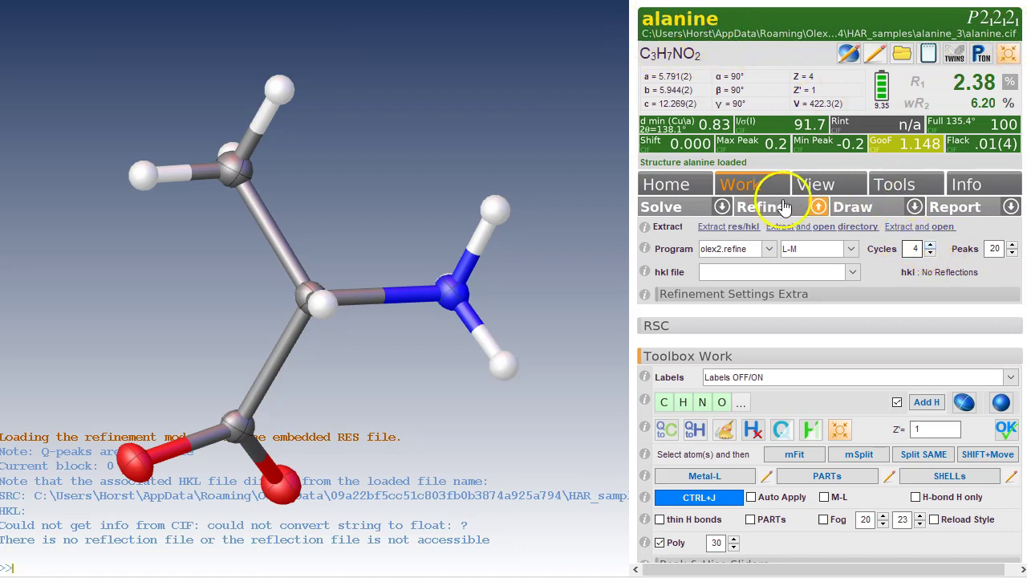
Raise refinement cycles to 14 and refine alanine against alanine.hkl, reaching R1 2.38%
left_click(930, 245)
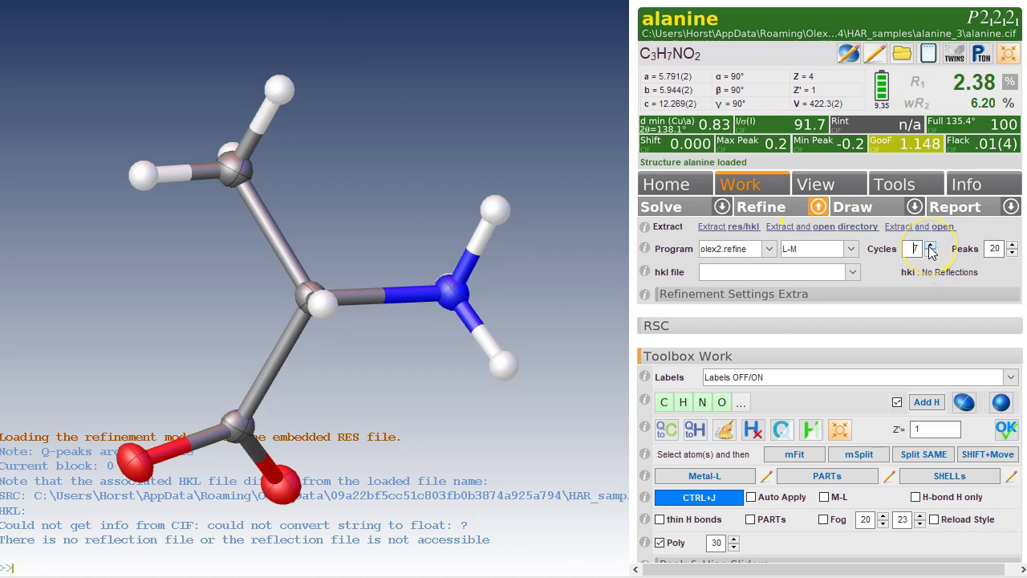
left_click(760, 207)
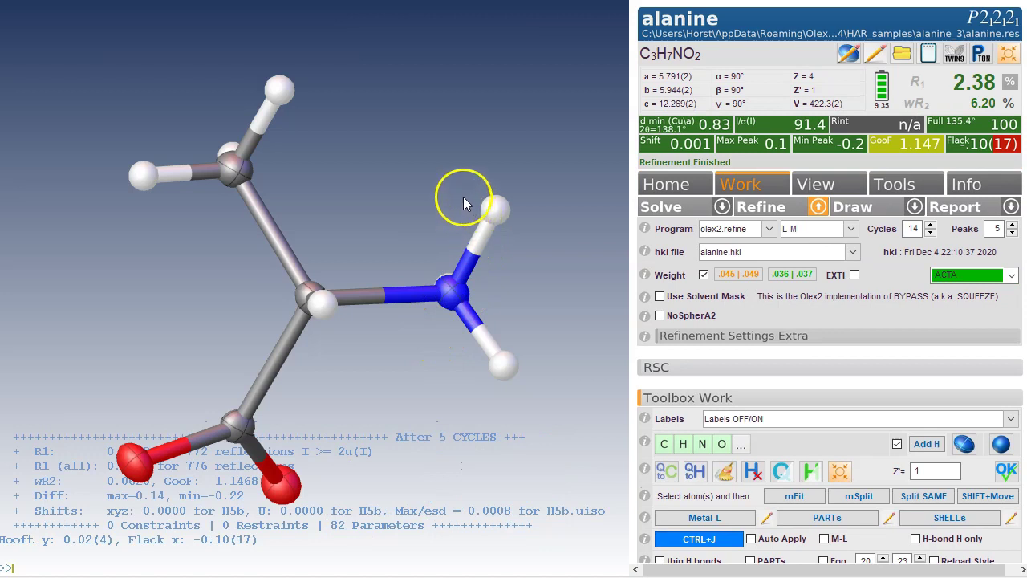
Enable NoSpherA2 and choose ORCA as the .tsc form-factor source
left_click_drag(464, 165, 426, 158)
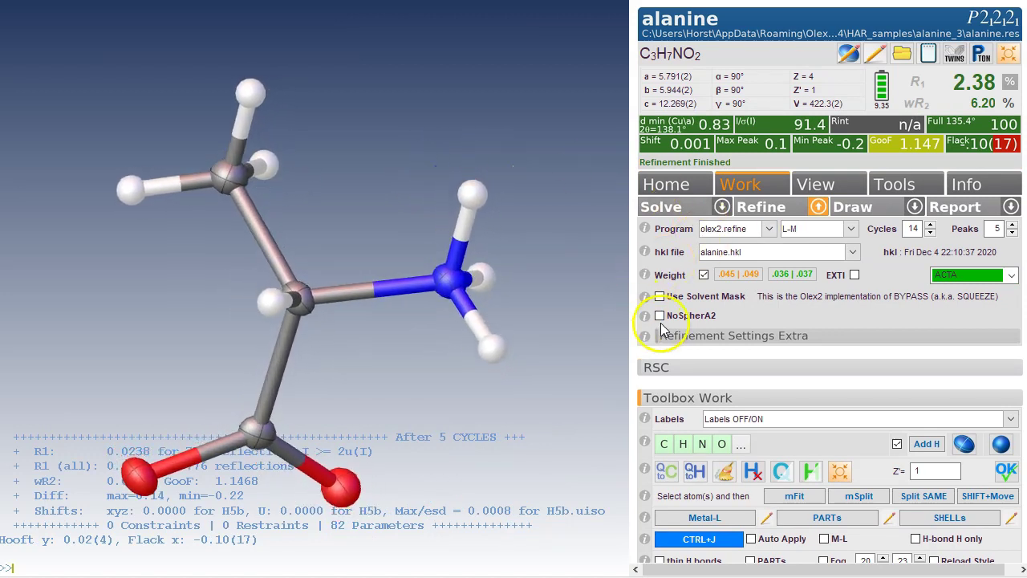
left_click(659, 318)
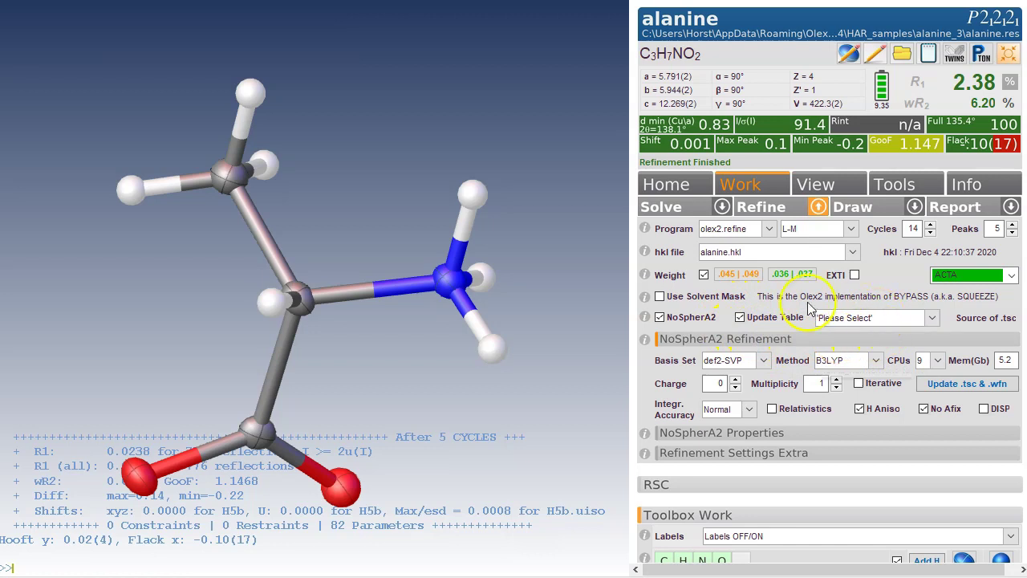
left_click(933, 320)
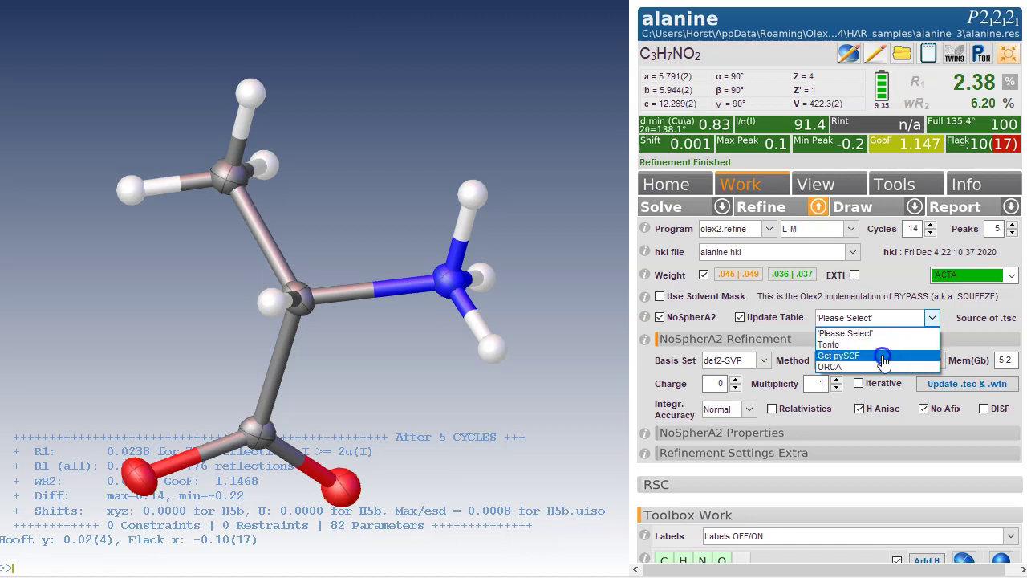
left_click(875, 367)
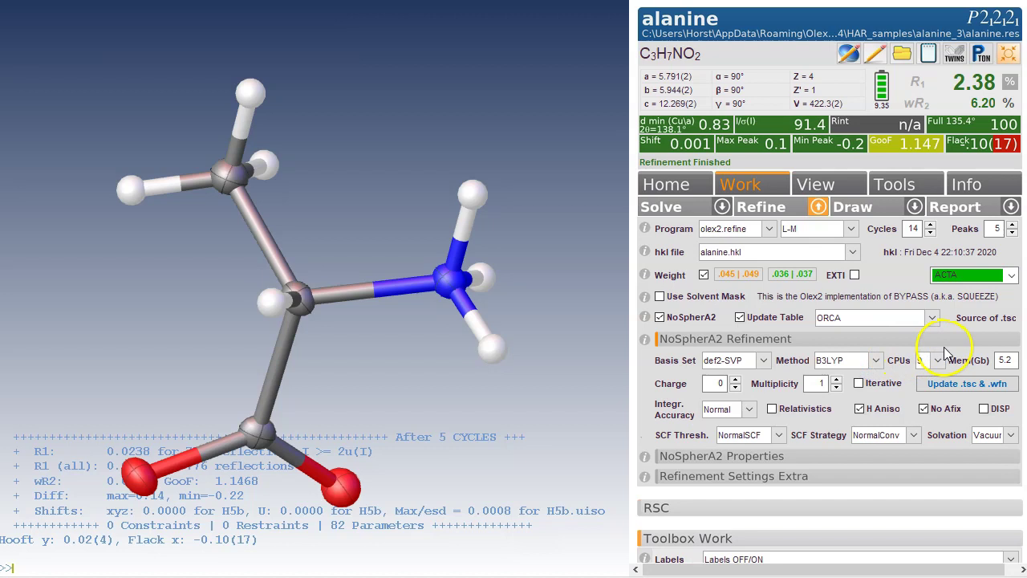
left_click(751, 365)
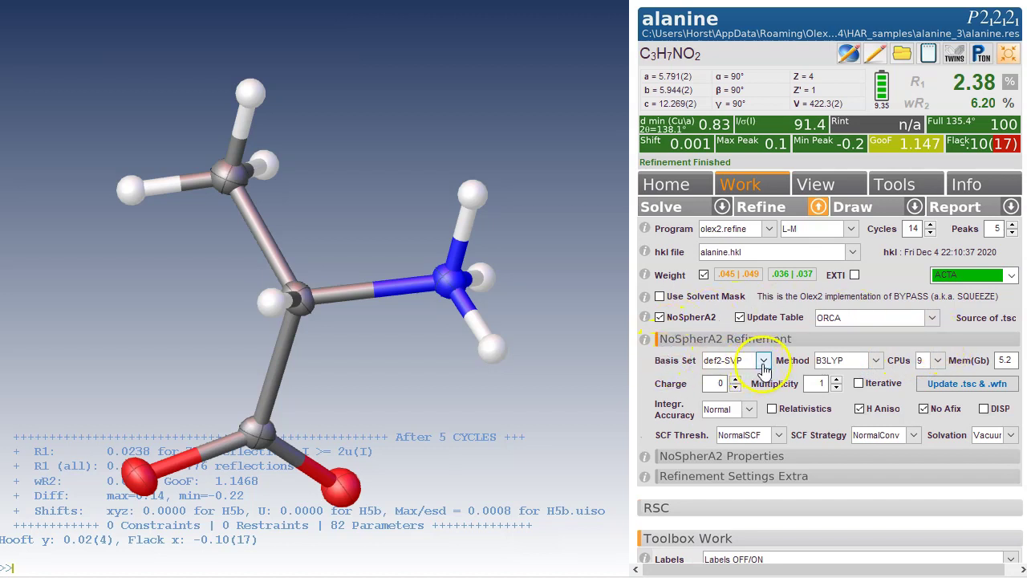
Set the NoSpherA2 calculation method to PBE and use 10 CPUs
left_click(877, 362)
left_click(855, 394)
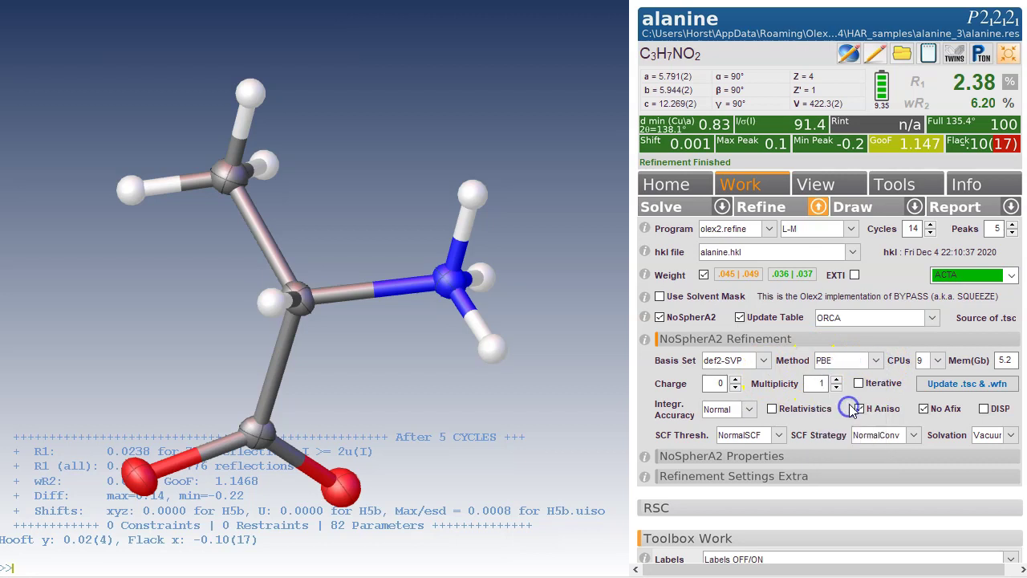
left_click(924, 408)
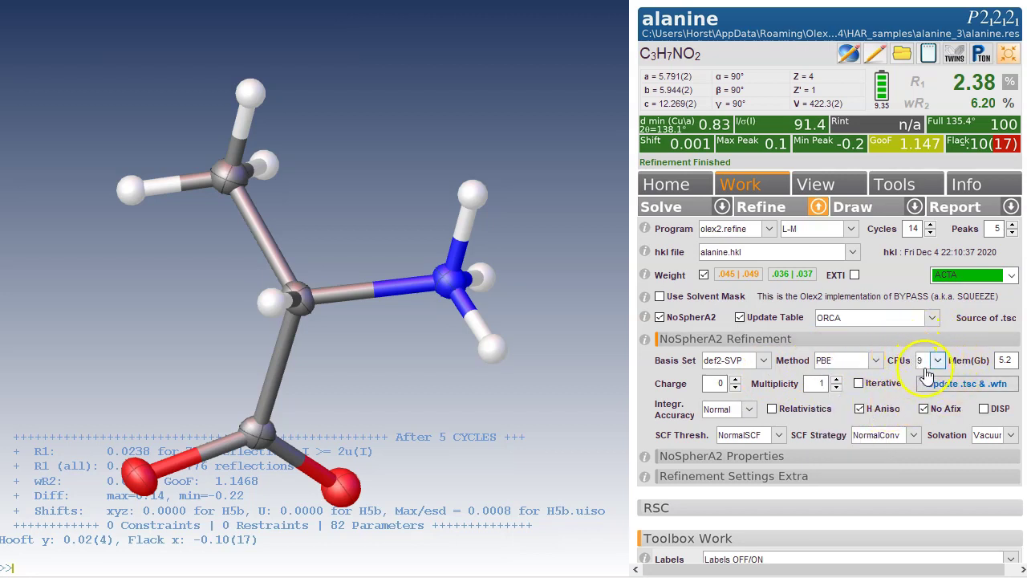
left_click(937, 362)
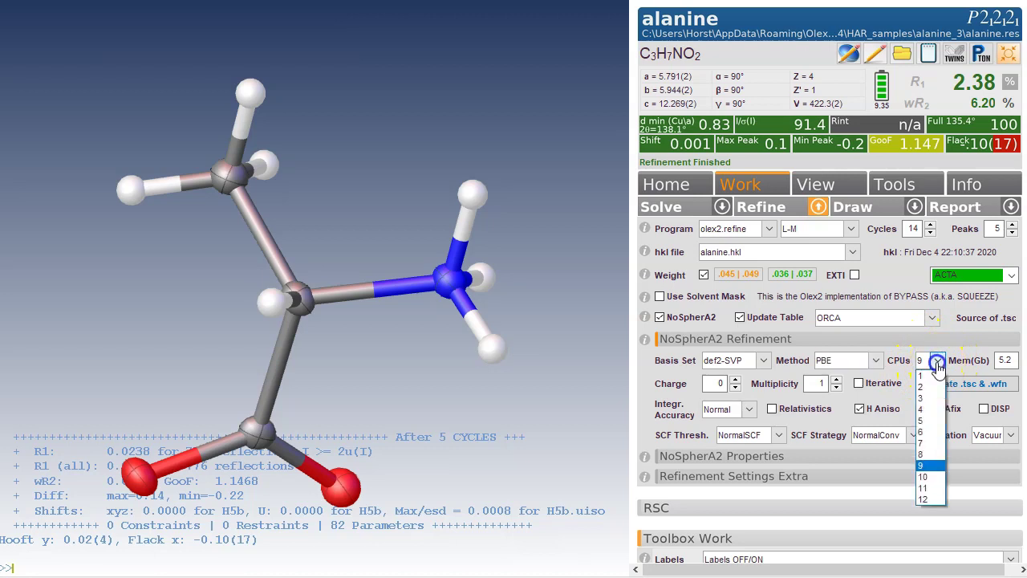
left_click(929, 477)
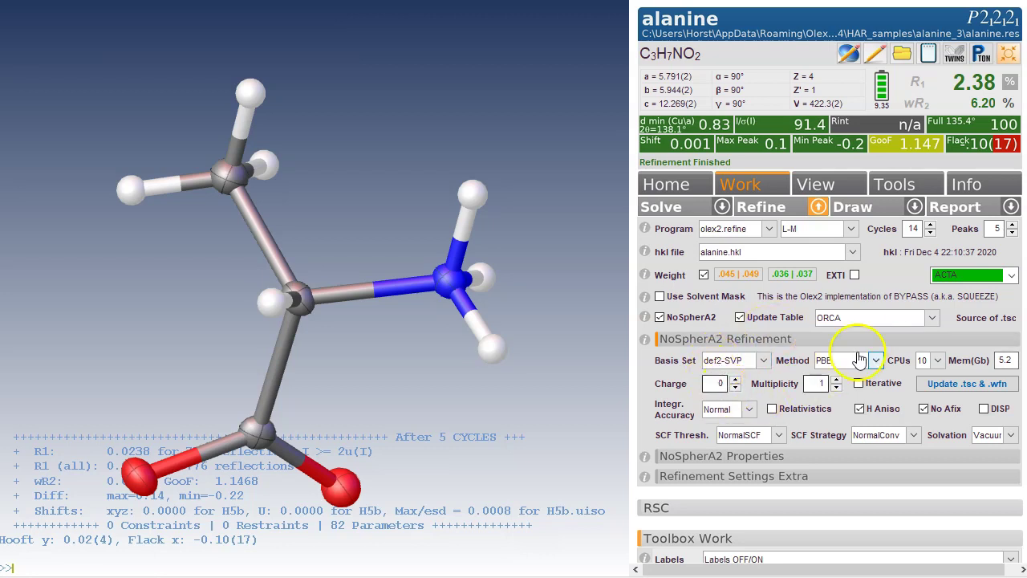
Refine with the ORCA-derived alanine.tsc, dropping R1 to 1.39% and wR2 to 3.24%
left_click(773, 209)
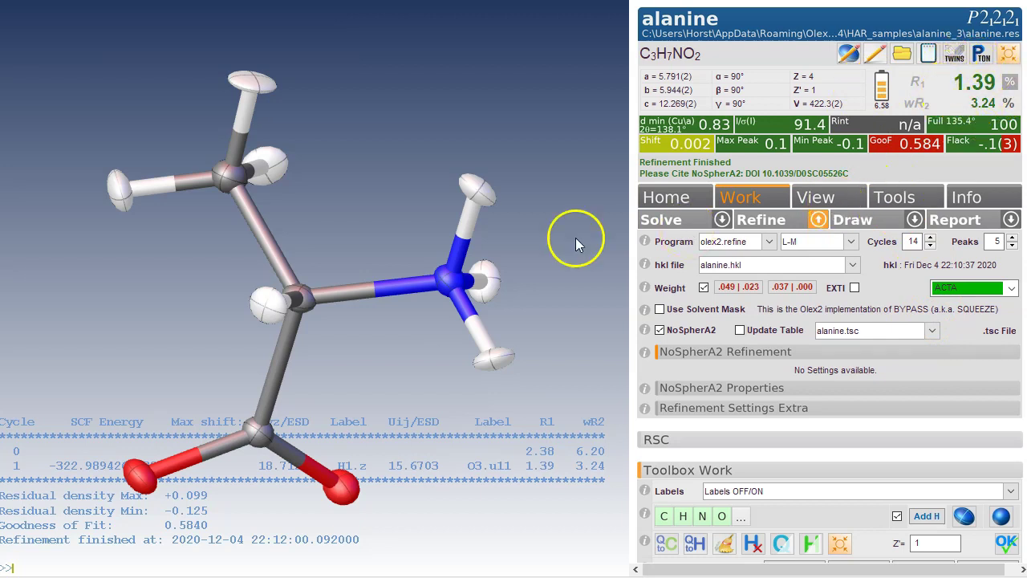
left_click_drag(393, 215, 514, 163)
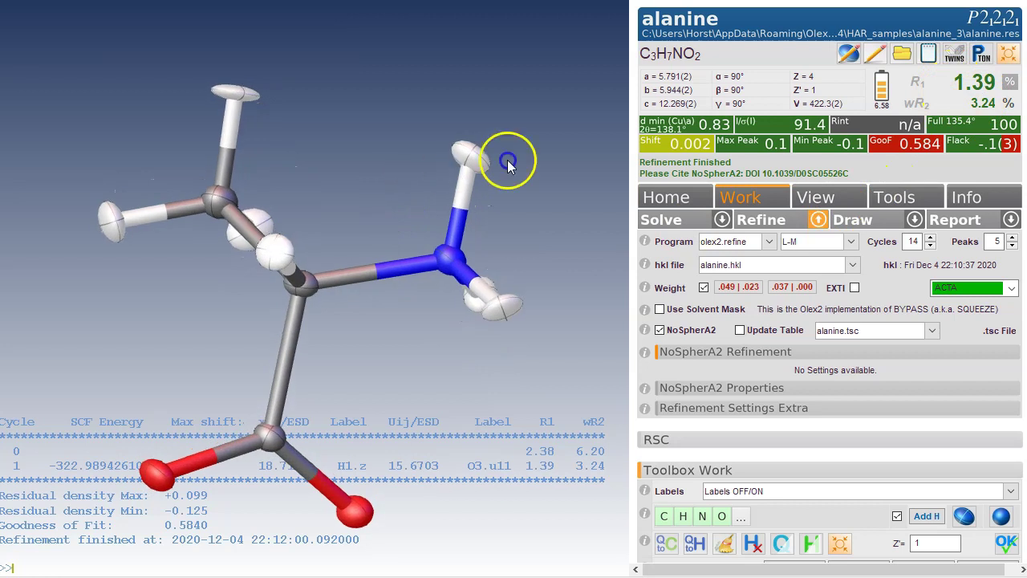
left_click_drag(540, 106, 535, 166)
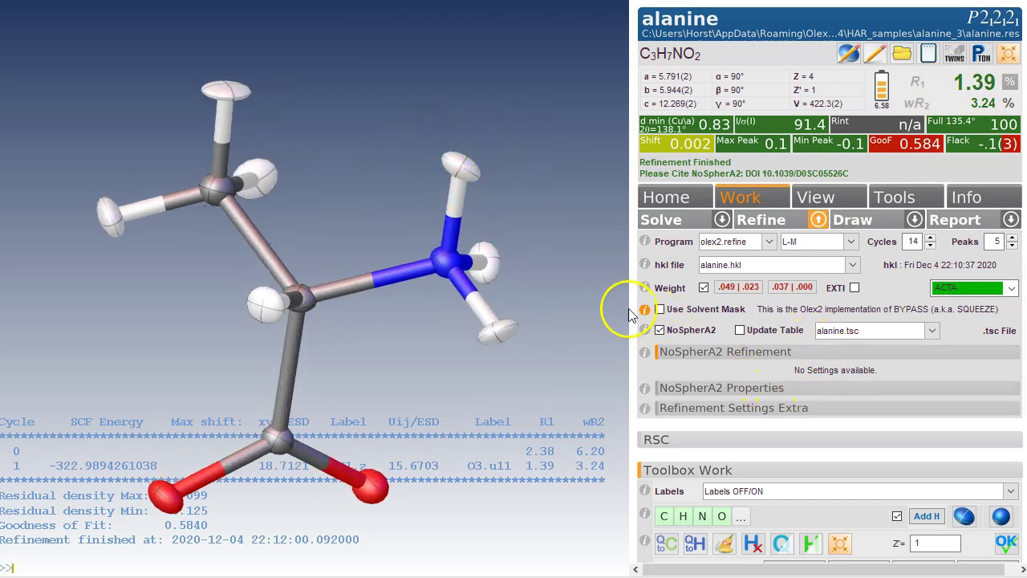
left_click_drag(447, 162, 150, 211)
mouse_move(152, 215)
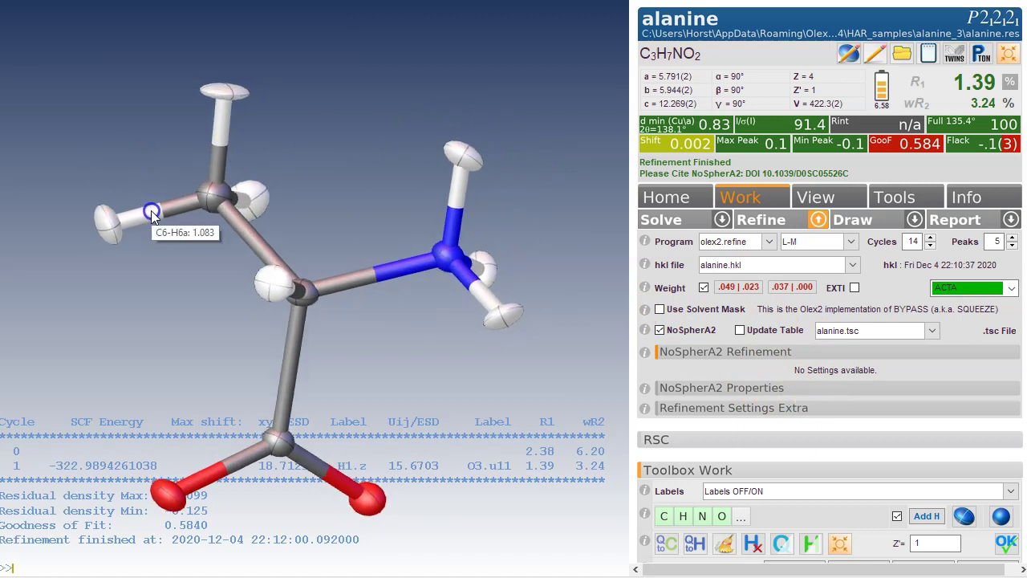
left_click_drag(255, 225, 230, 136)
mouse_move(229, 136)
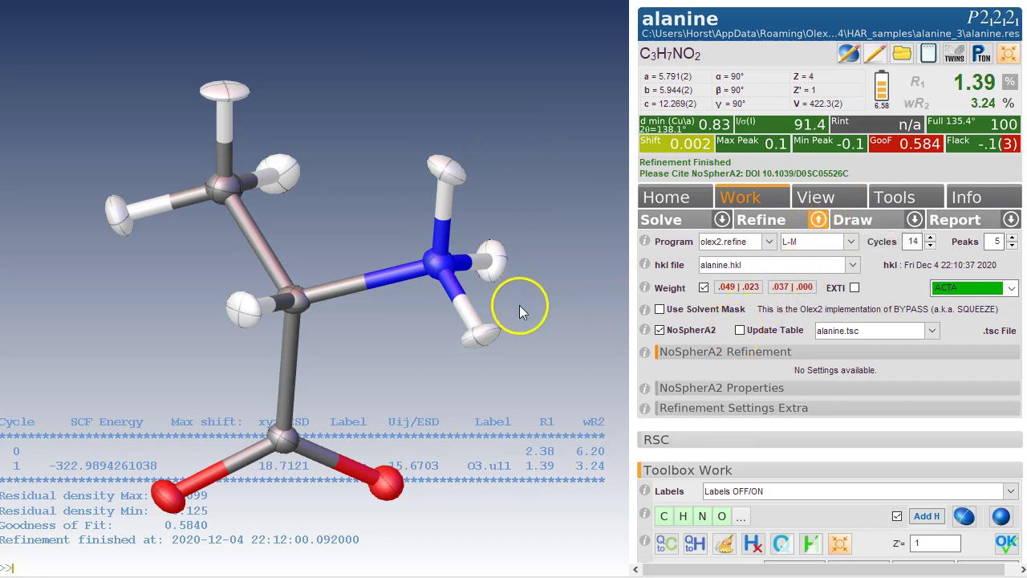
Tick Update Table and refine again, bringing R1 to 1.33% and wR2 to 3.00%
left_click(741, 333)
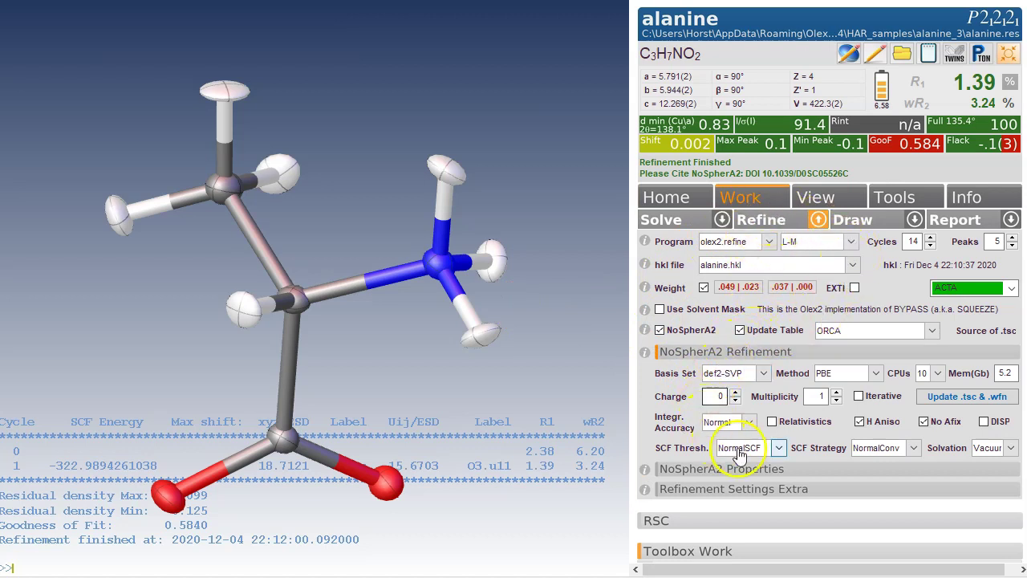
left_click(772, 219)
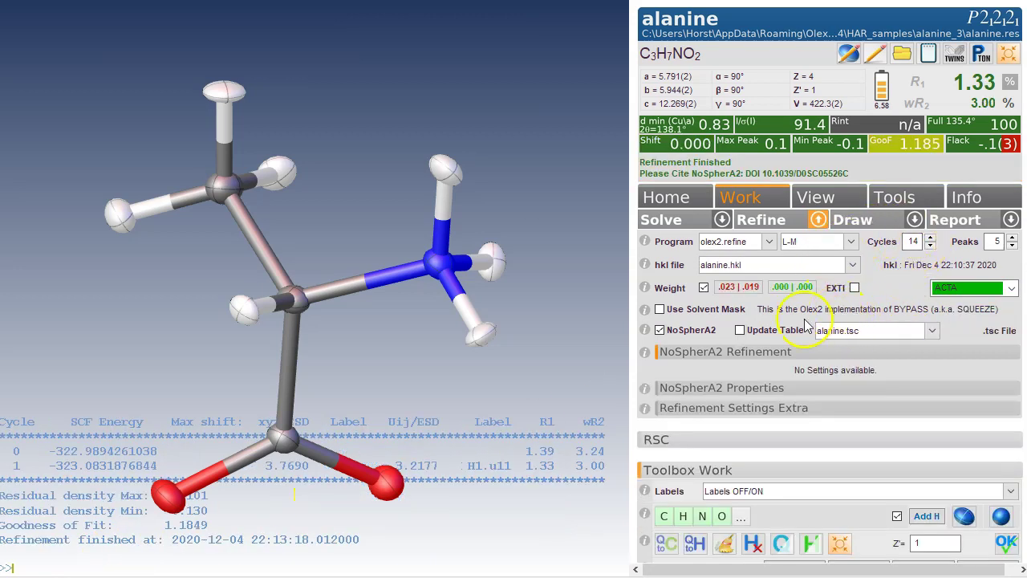
Refine with Update Table and Iterative (max 10 cycles), converging at R1 1.32%
left_click(740, 329)
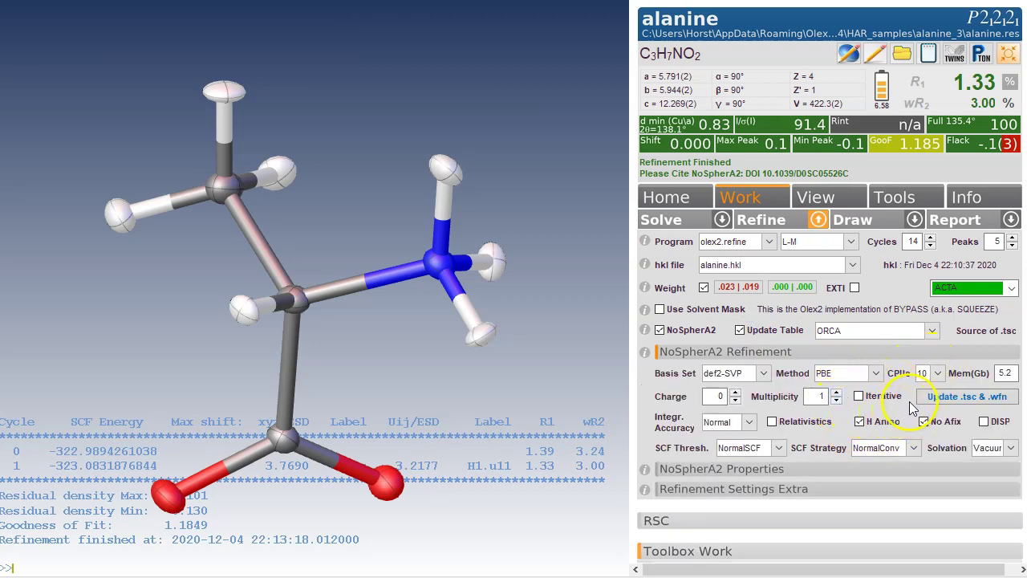
left_click(857, 396)
left_click(764, 218)
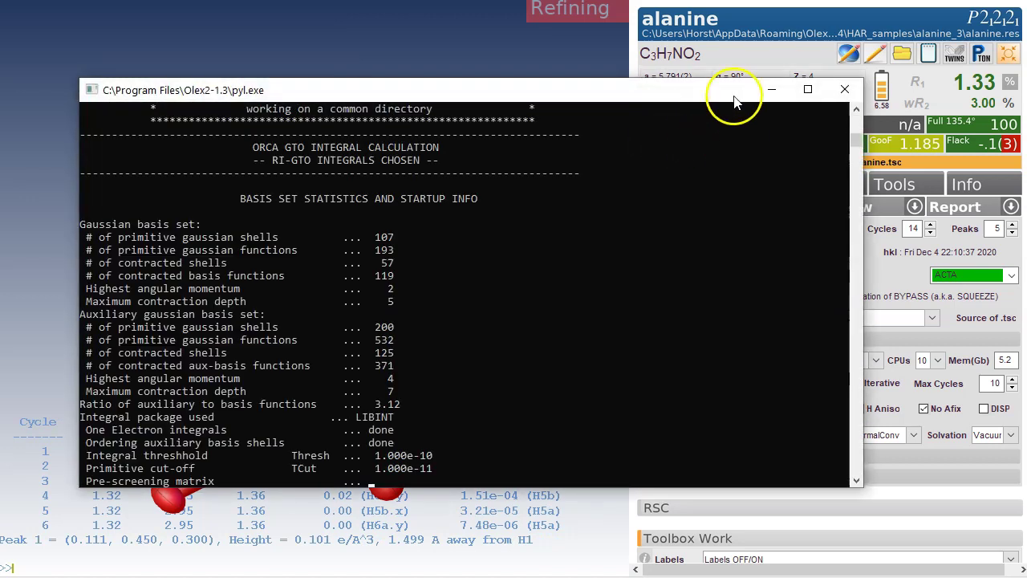
left_click_drag(734, 100, 672, 206)
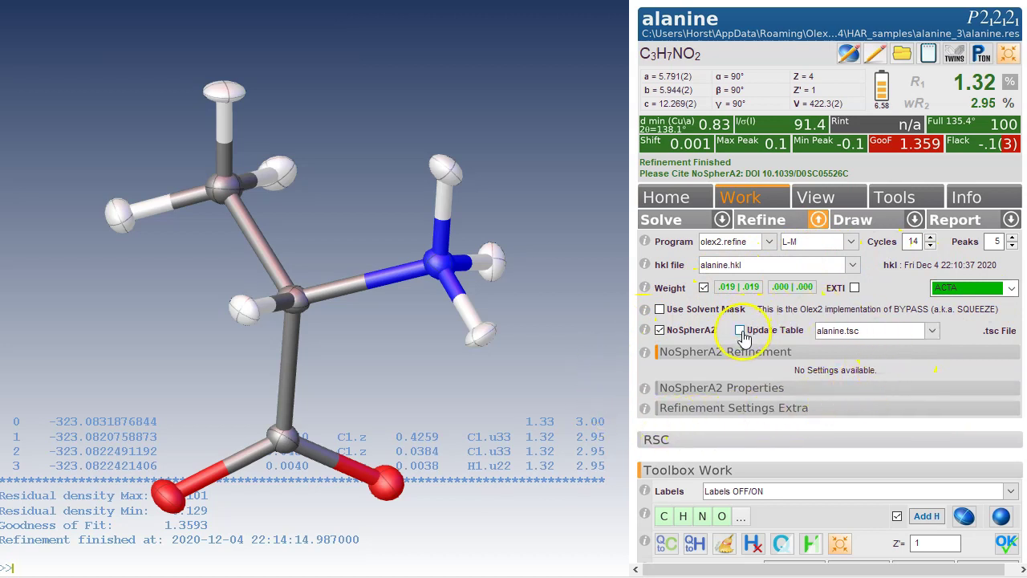
Tick Update Table again and keep def2-SVP as the ORCA basis set
left_click(746, 333)
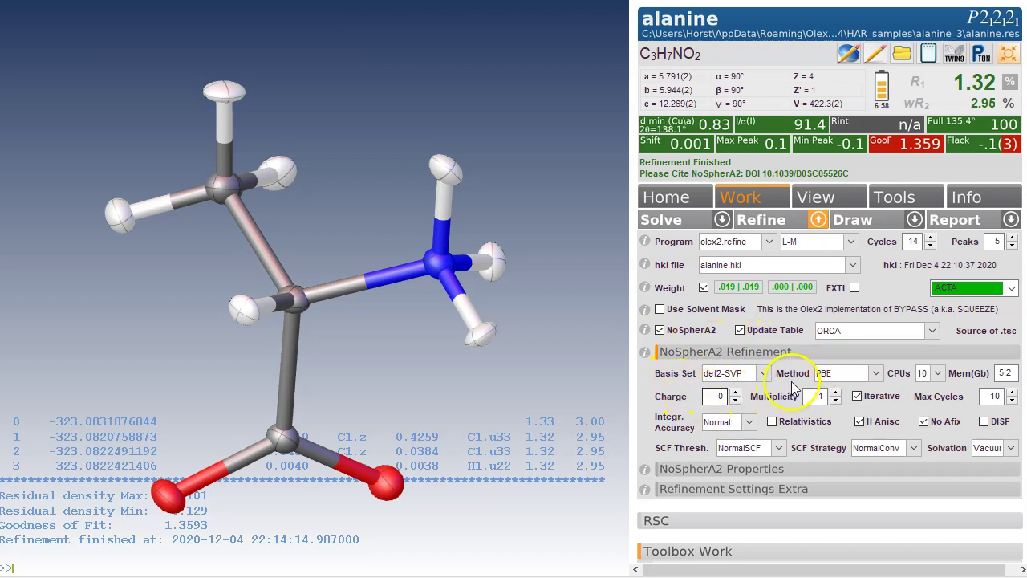
left_click(763, 375)
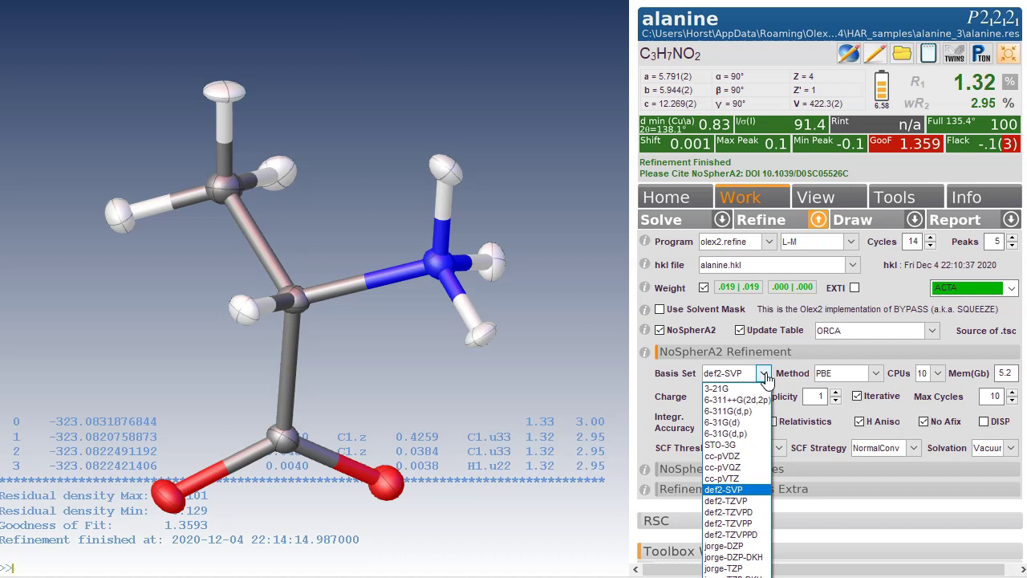
left_click(766, 375)
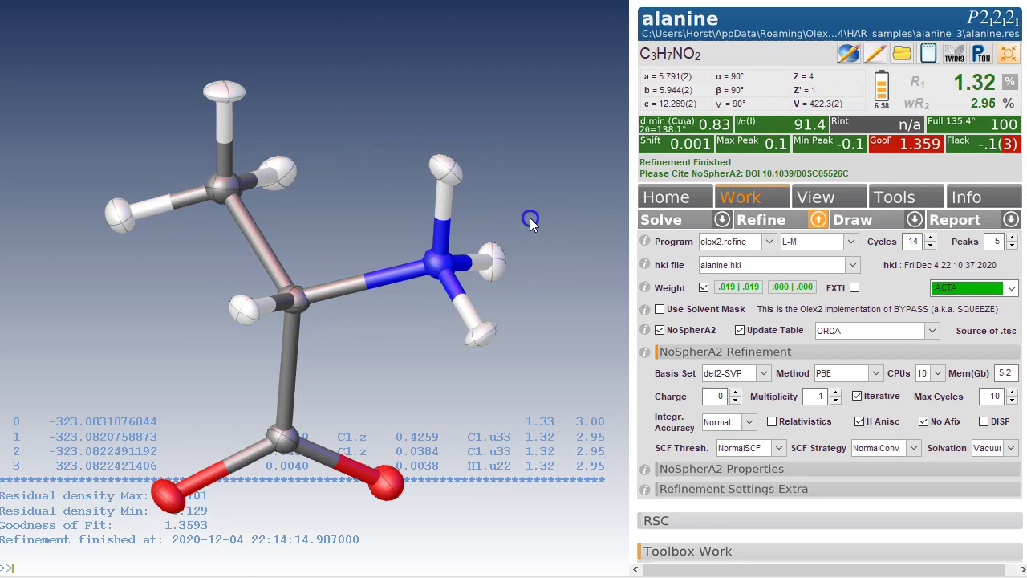
left_click_drag(500, 213, 459, 222)
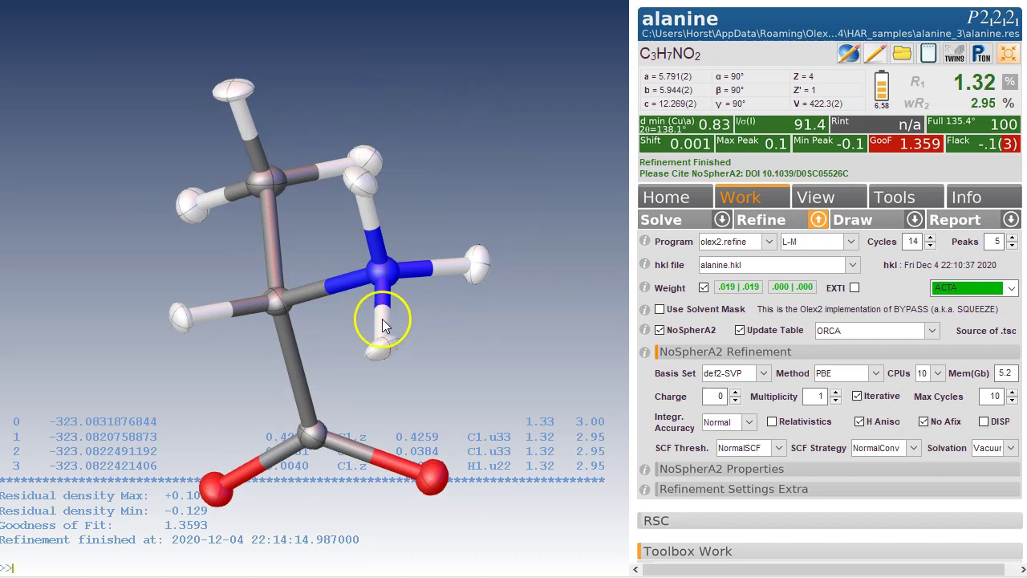
left_click_drag(345, 94, 462, 81)
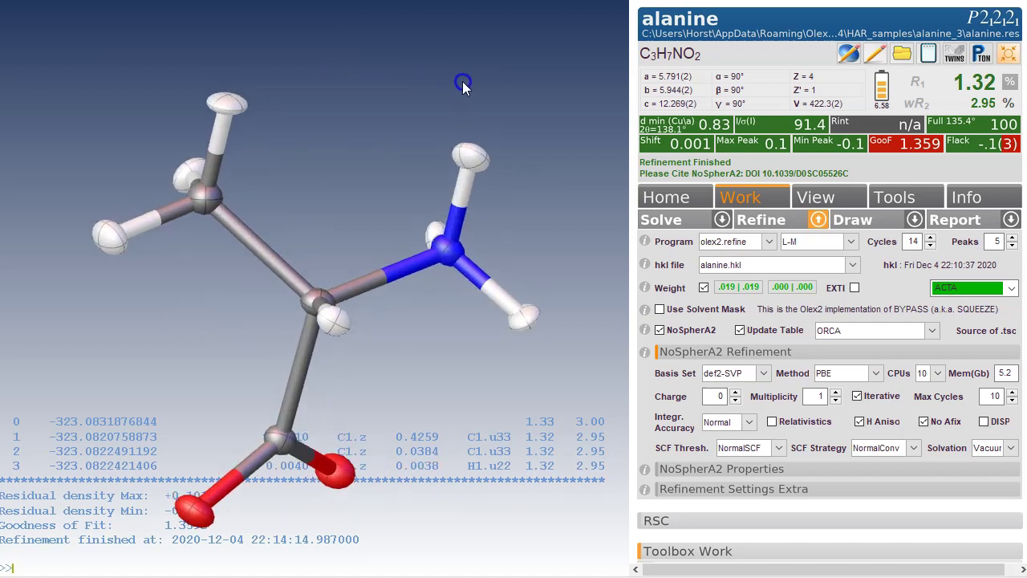
left_click(937, 290)
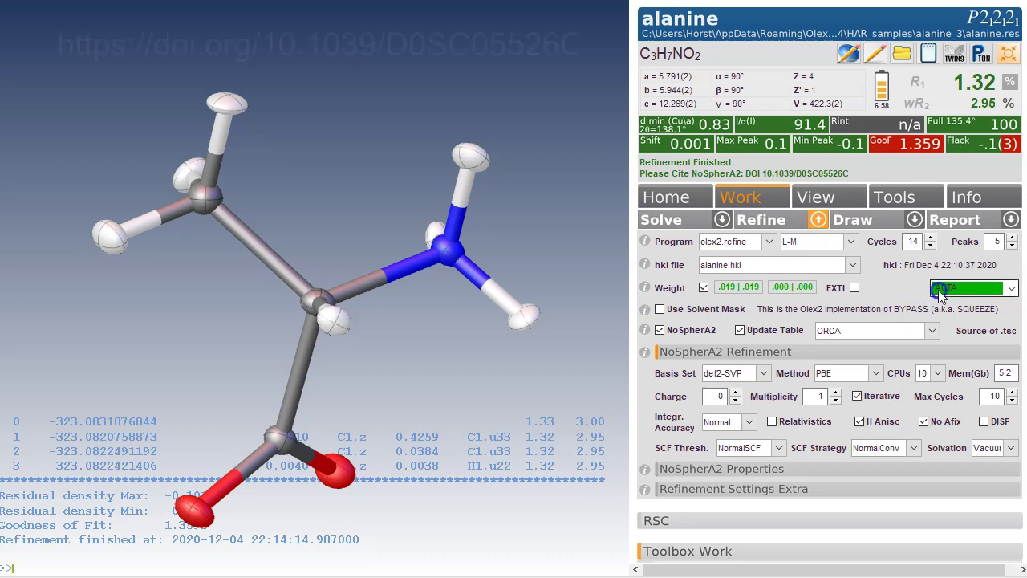